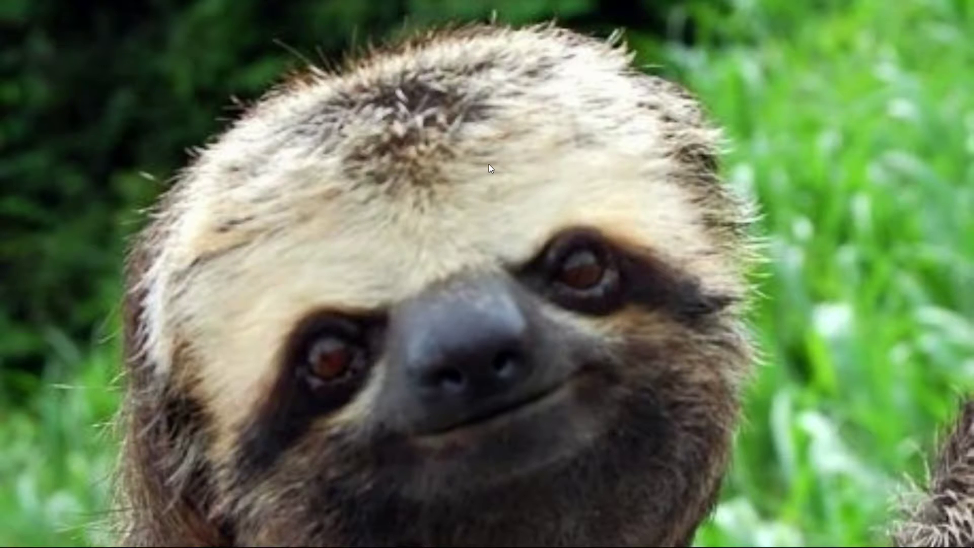
Step: Open NVIDIA Control Panel from the desktop right-click menu
right_click(467, 180)
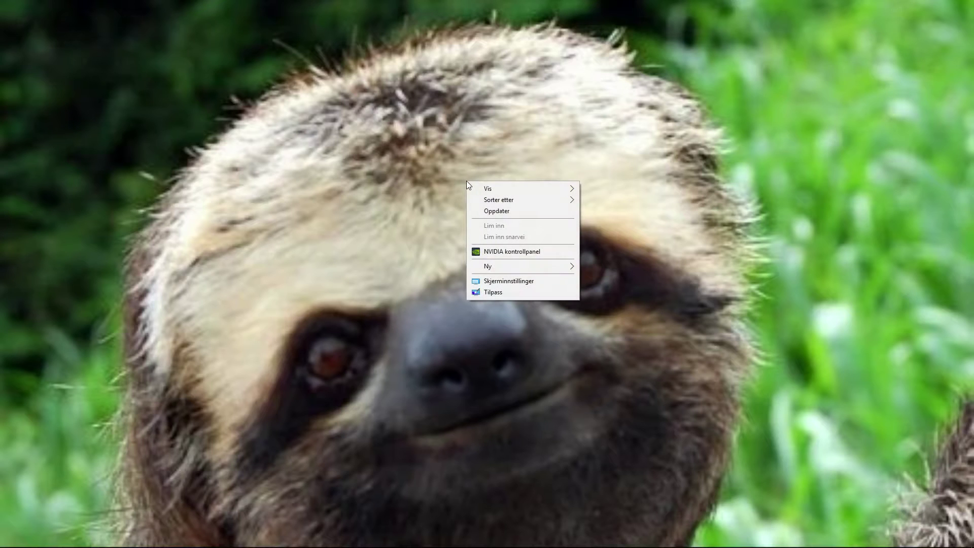
right_click(403, 211)
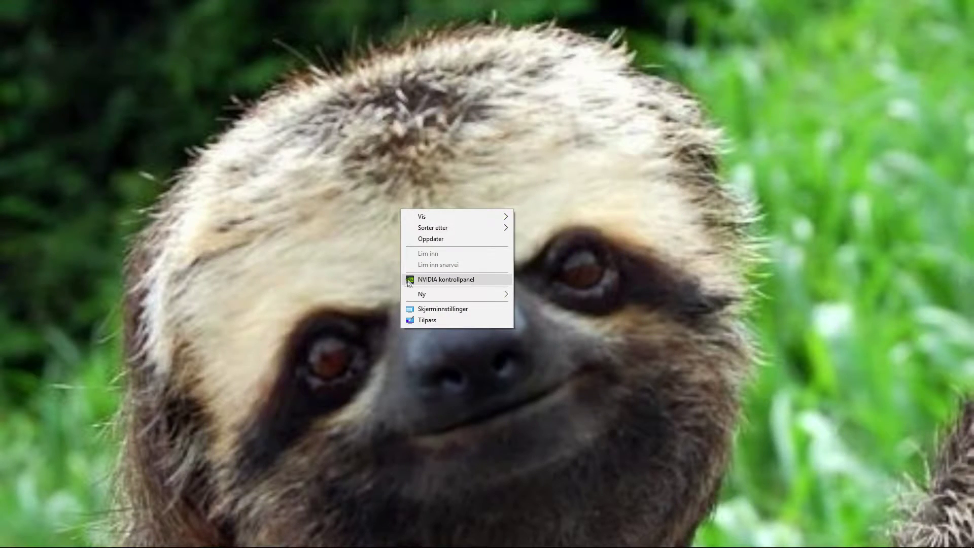
left_click(360, 273)
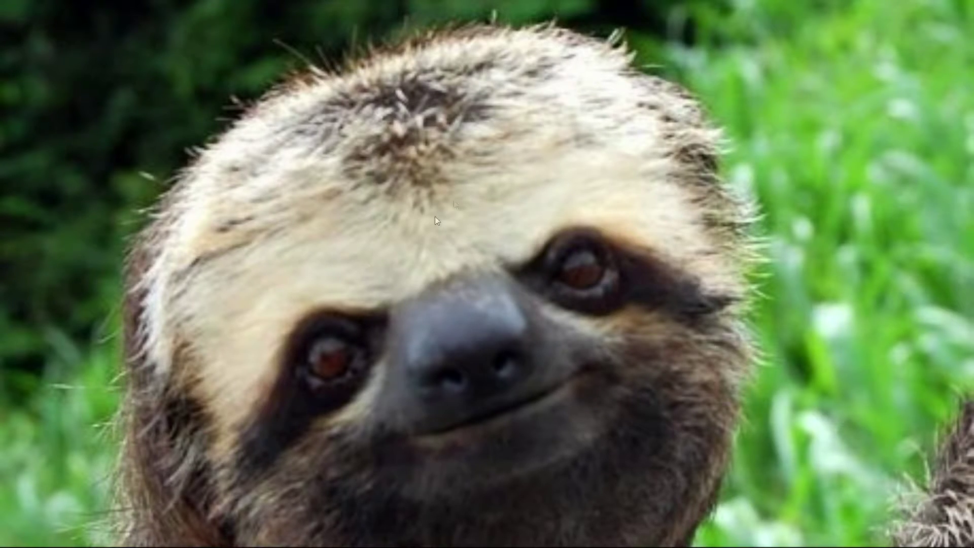
right_click(478, 150)
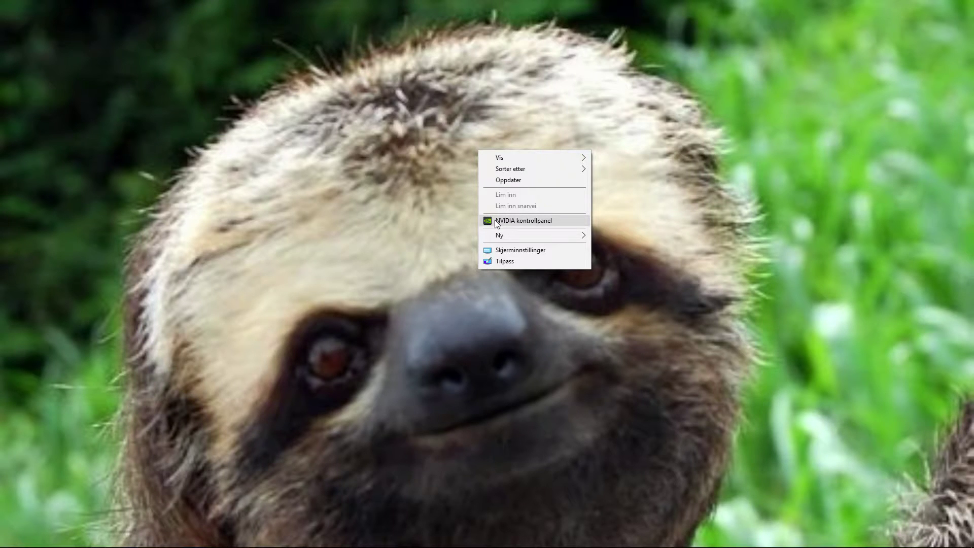
left_click(425, 221)
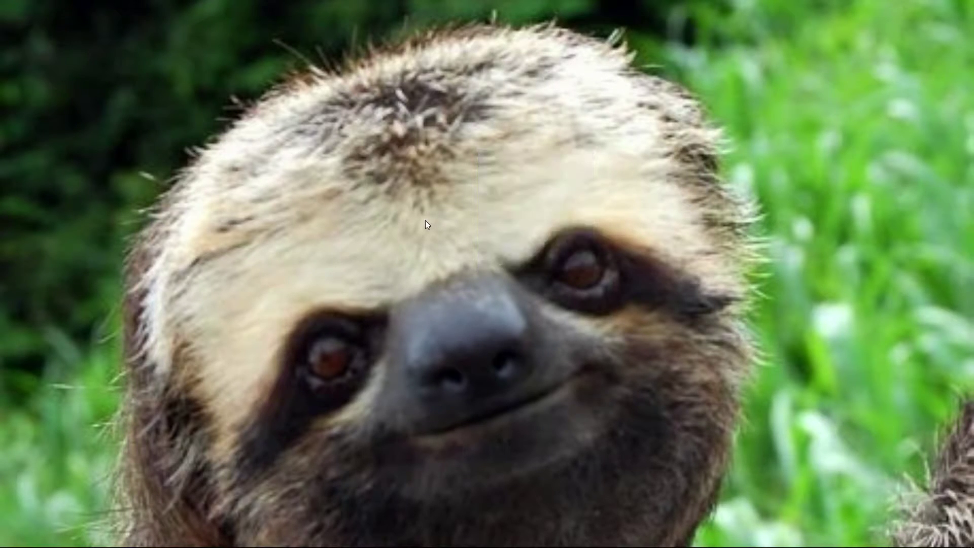
right_click(425, 220)
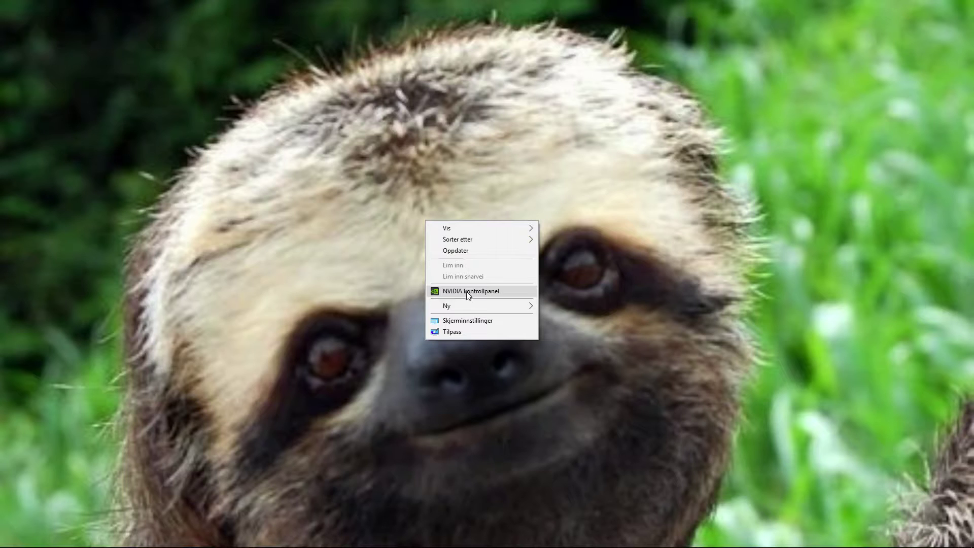
left_click(467, 292)
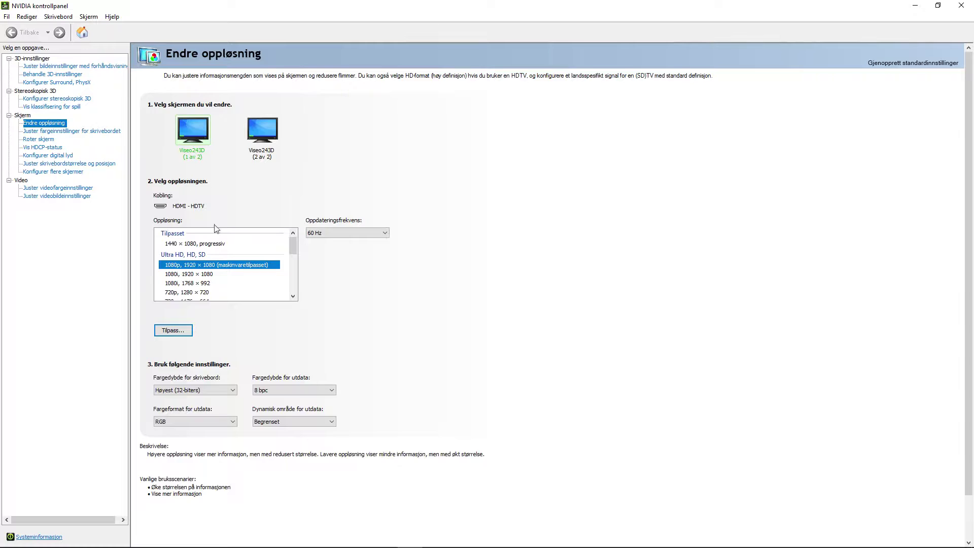
Step: Delete the existing 1440 × 1080 custom resolution from the Customize list
left_click(173, 331)
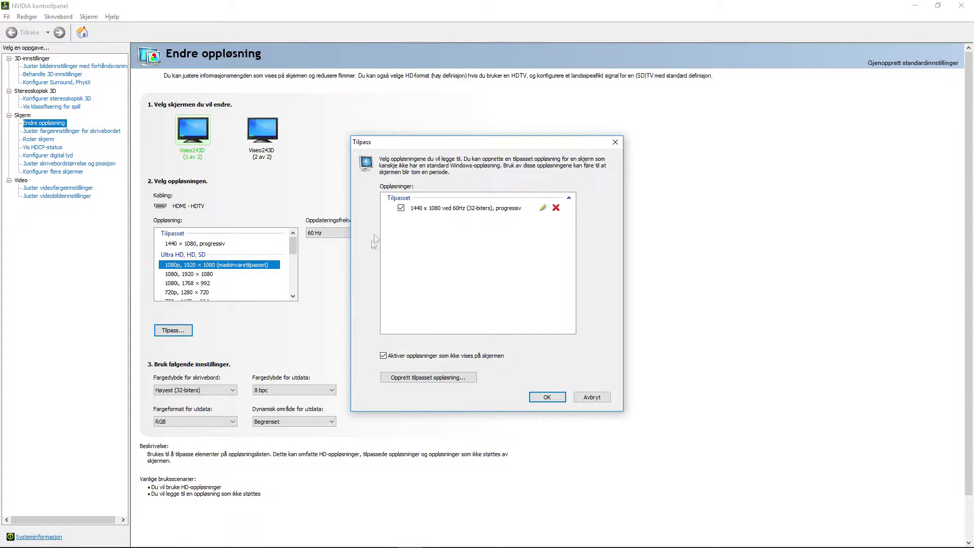
left_click(458, 209)
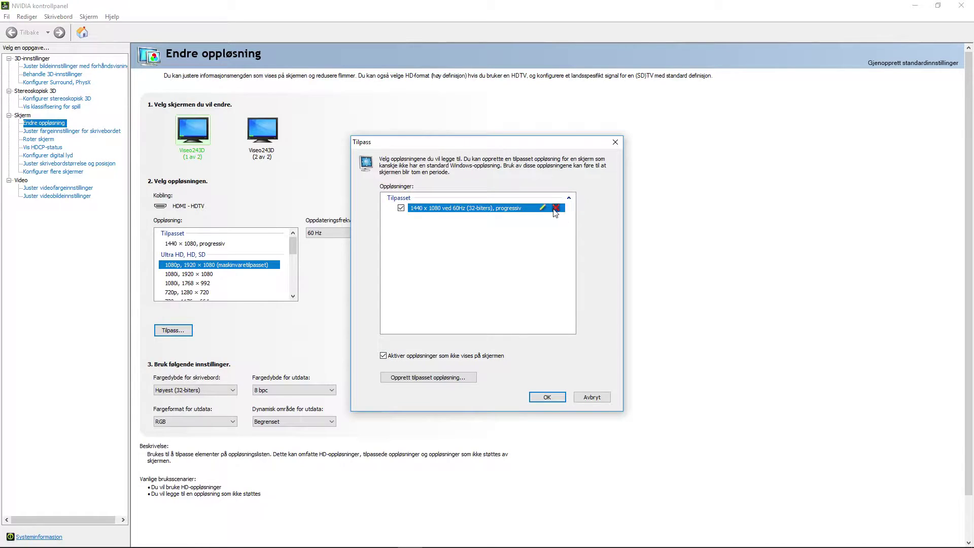
left_click(556, 208)
left_click(545, 301)
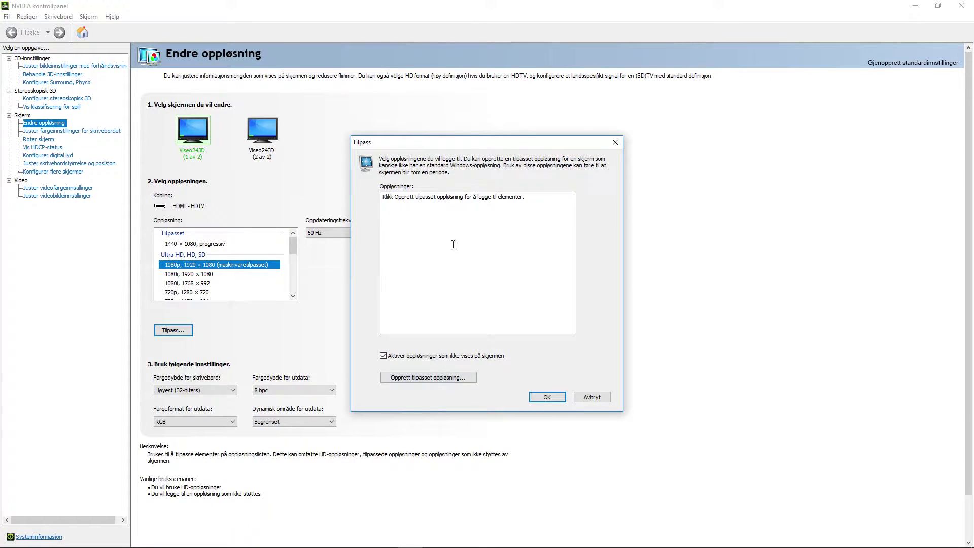
Step: Create a 1440 × 1080 custom resolution replacing 1920, test it, and keep it
left_click(448, 378)
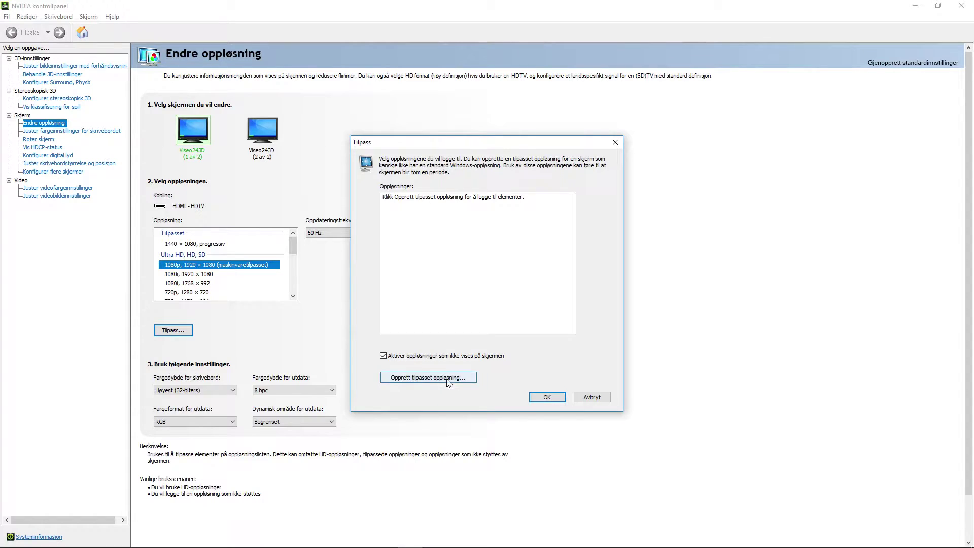
double_click(454, 201)
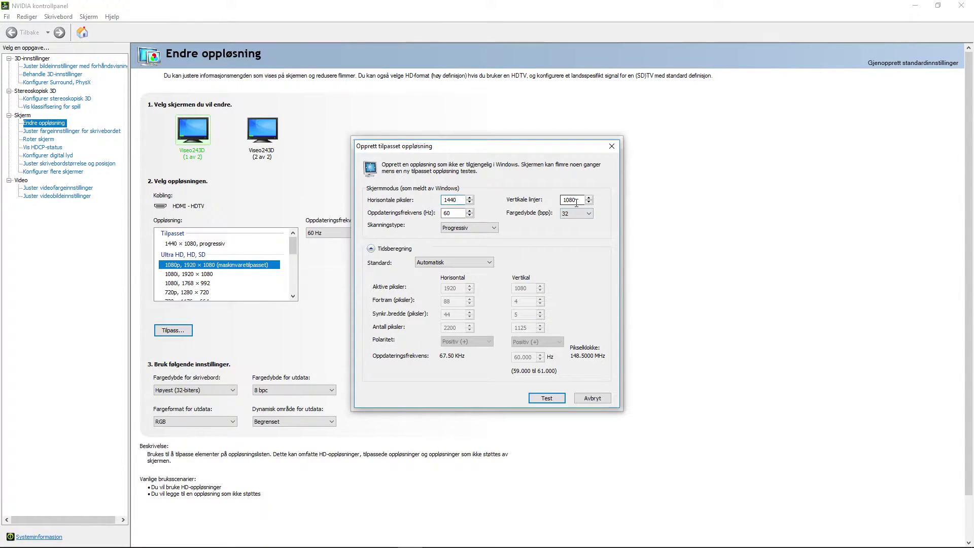
key("Tab")
key("Tab")
key("Tab")
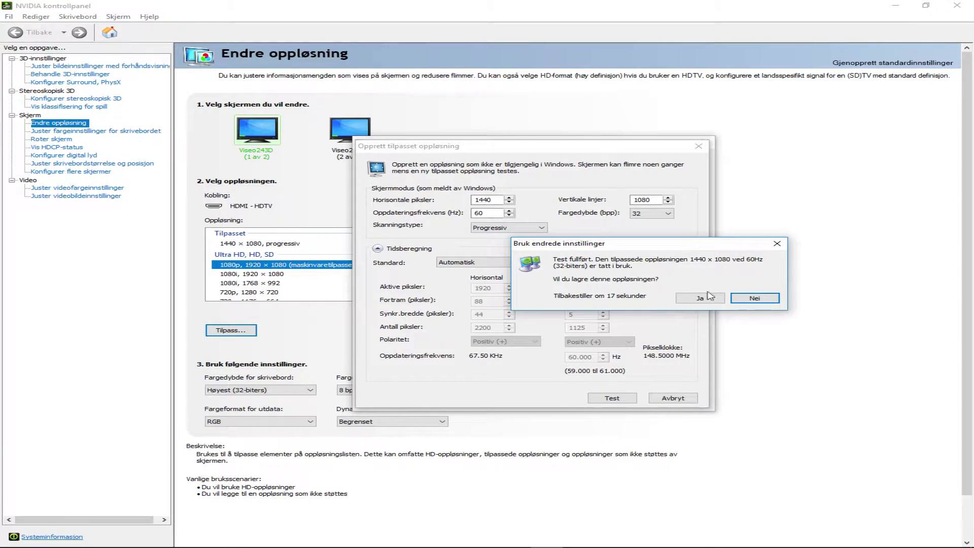
left_click(708, 294)
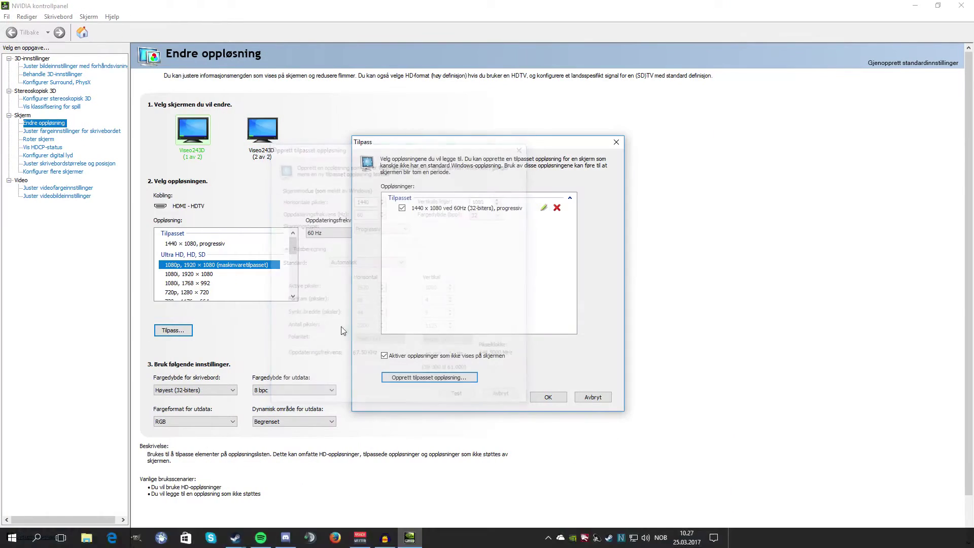
Step: Apply the 1440 × 1080 progressive resolution to the display and keep the change
left_click(548, 397)
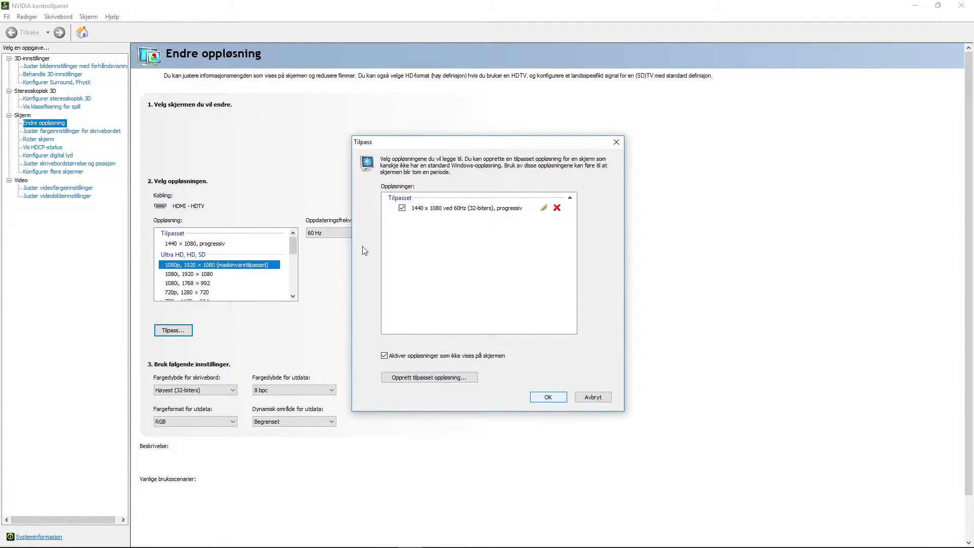
left_click(548, 398)
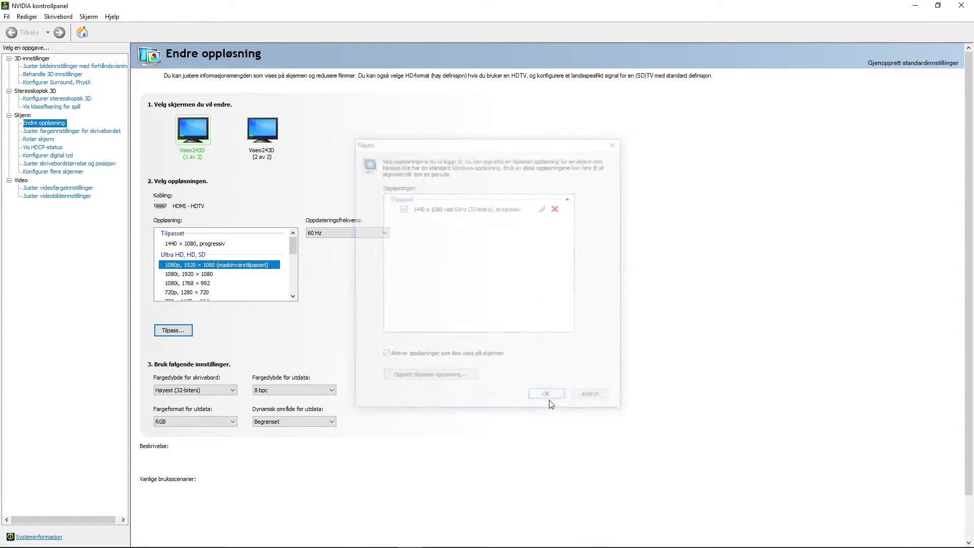
left_click(211, 244)
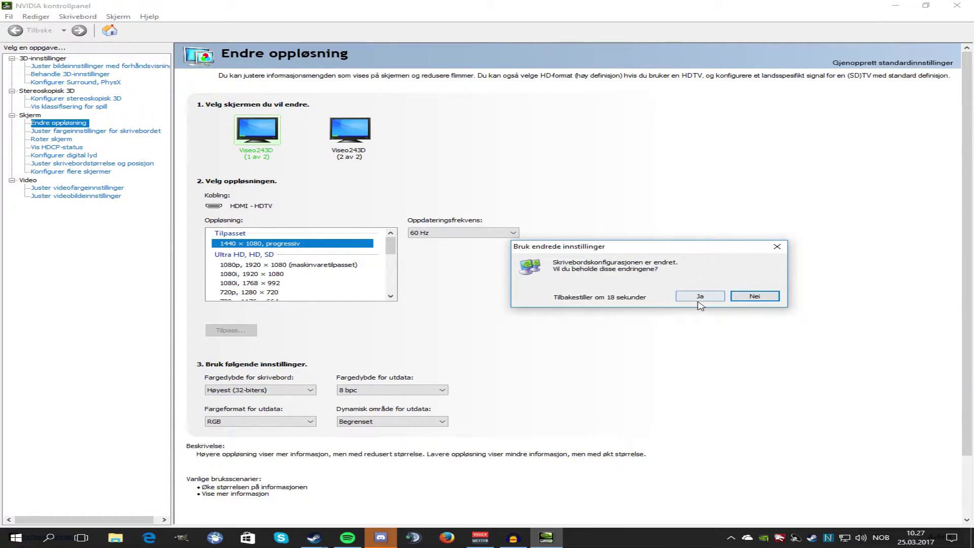
left_click(700, 298)
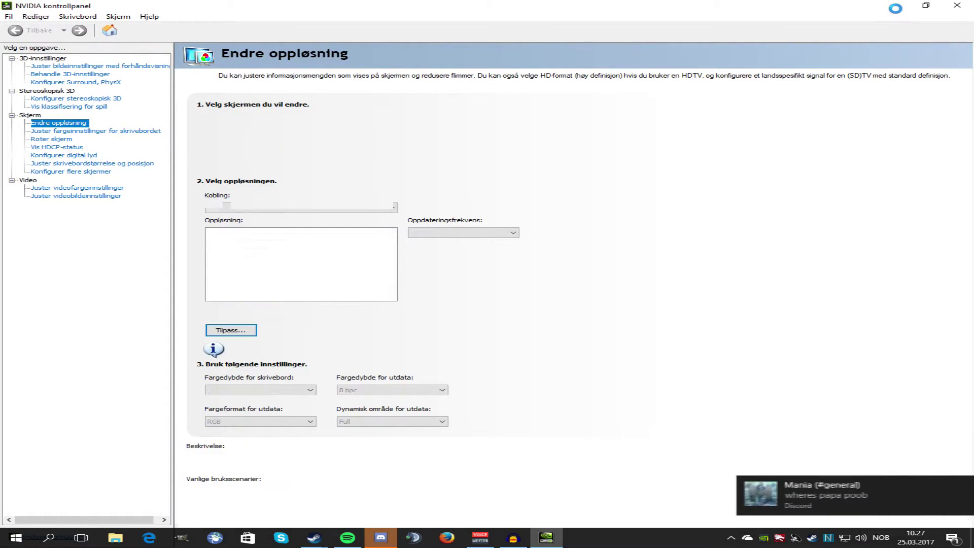
left_click(897, 7)
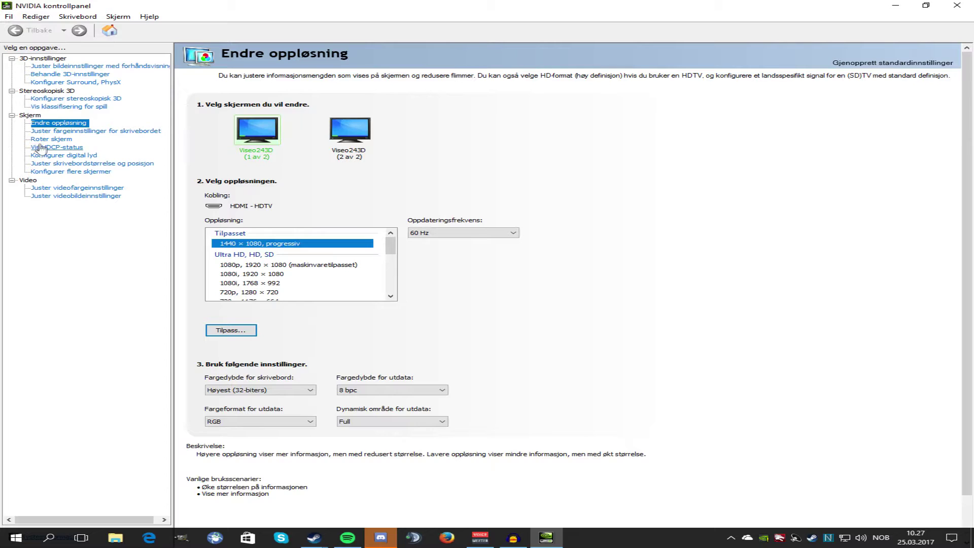
Step: Set the desktop scaling mode to Full skjerm, then close NVIDIA Control Panel
left_click(62, 171)
left_click(62, 163)
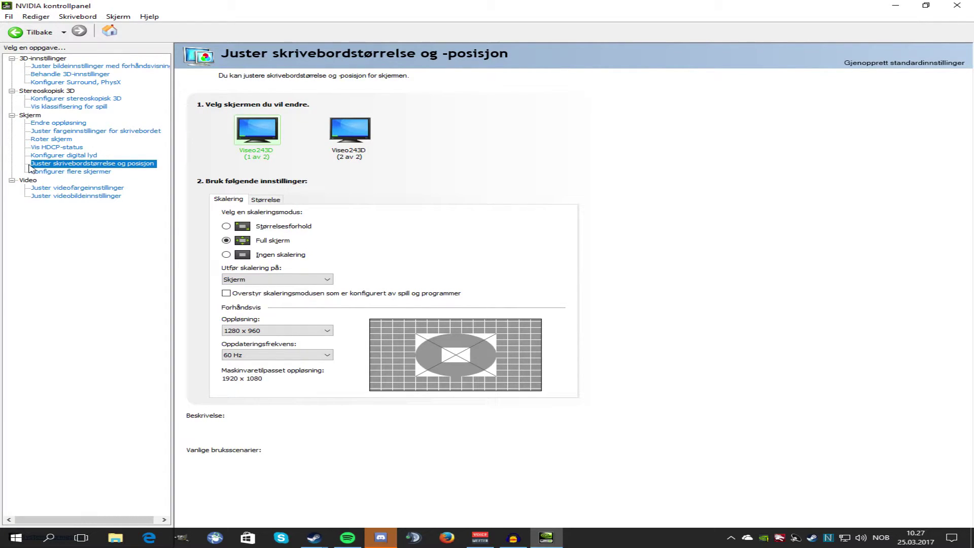
left_click(76, 165)
left_click(226, 241)
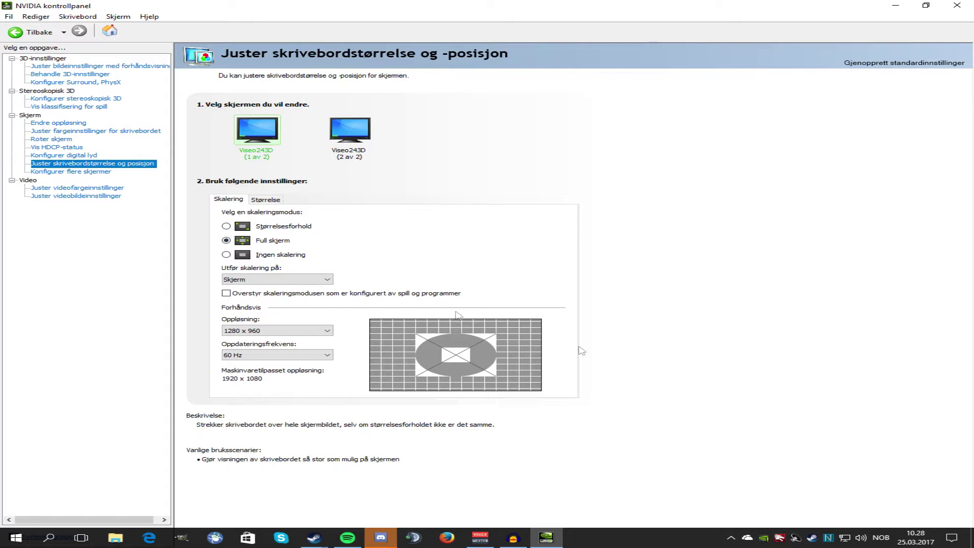
left_click(957, 6)
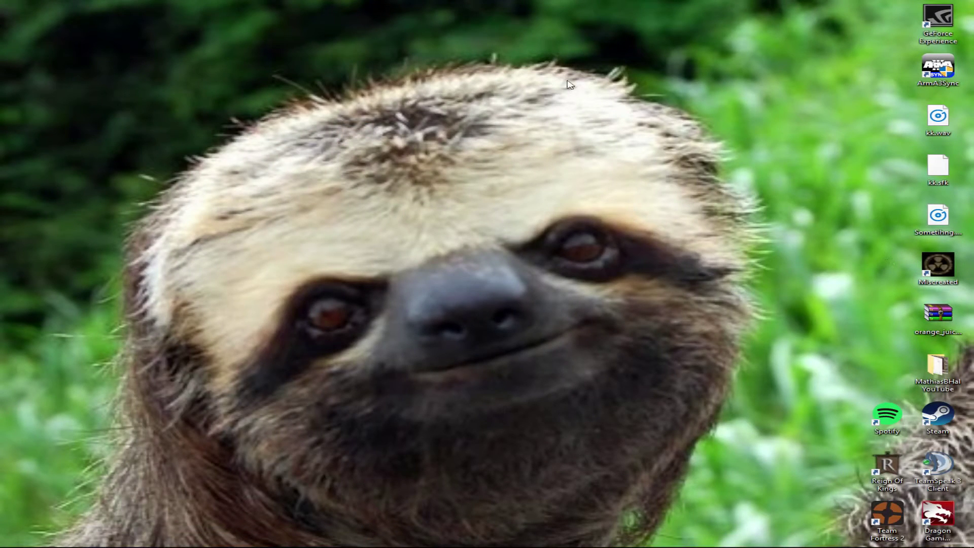
Step: Move the Rust shortcut onto the desktop and launch Rust
left_click_drag(973, 208, 662, 222)
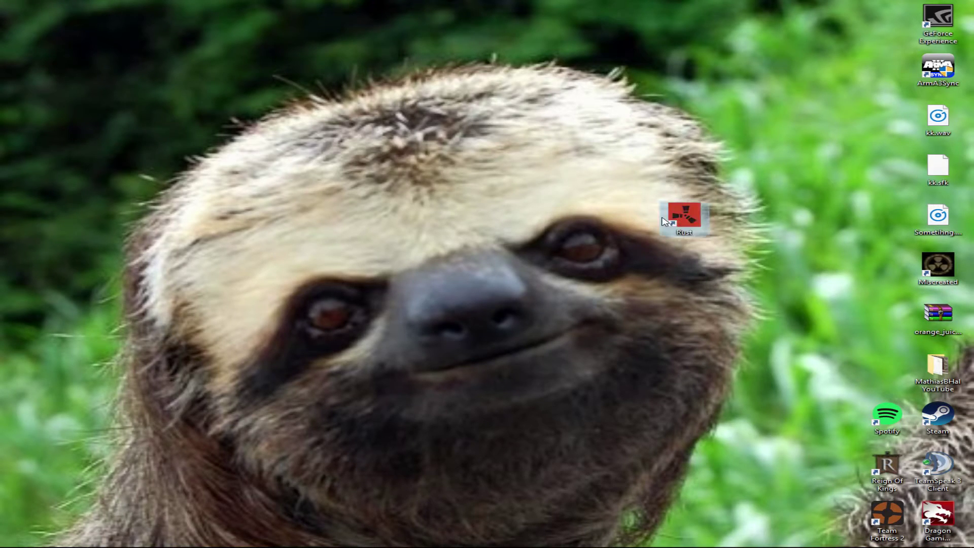
double_click(690, 218)
left_click_drag(901, 20, 802, 425)
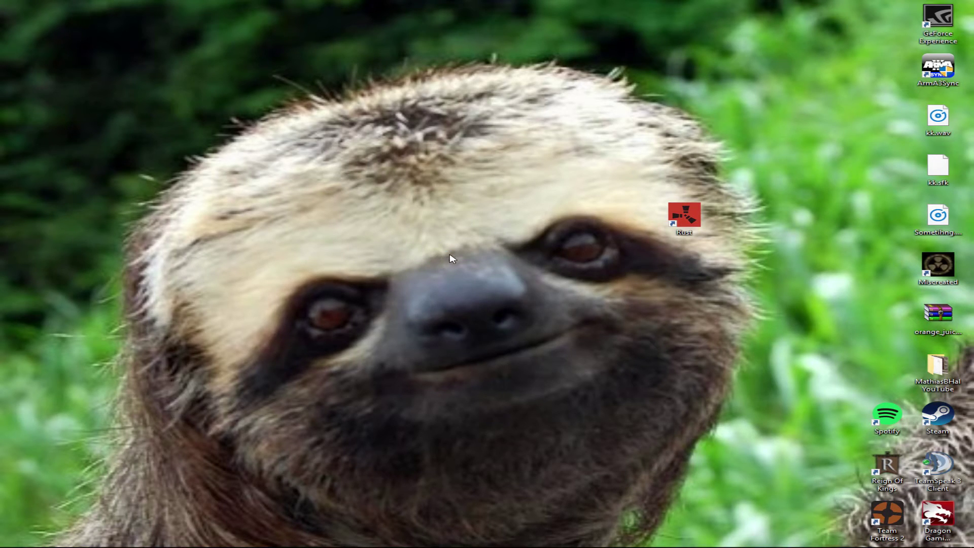
Step: Choose 1440 x 1080 as Rust's screen resolution and start the game
left_click(489, 307)
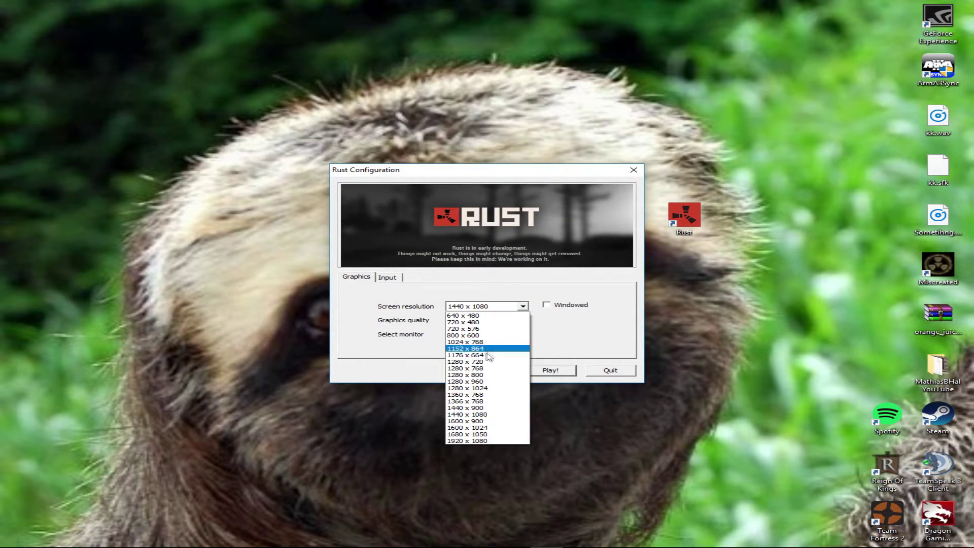
left_click(488, 308)
left_click(488, 307)
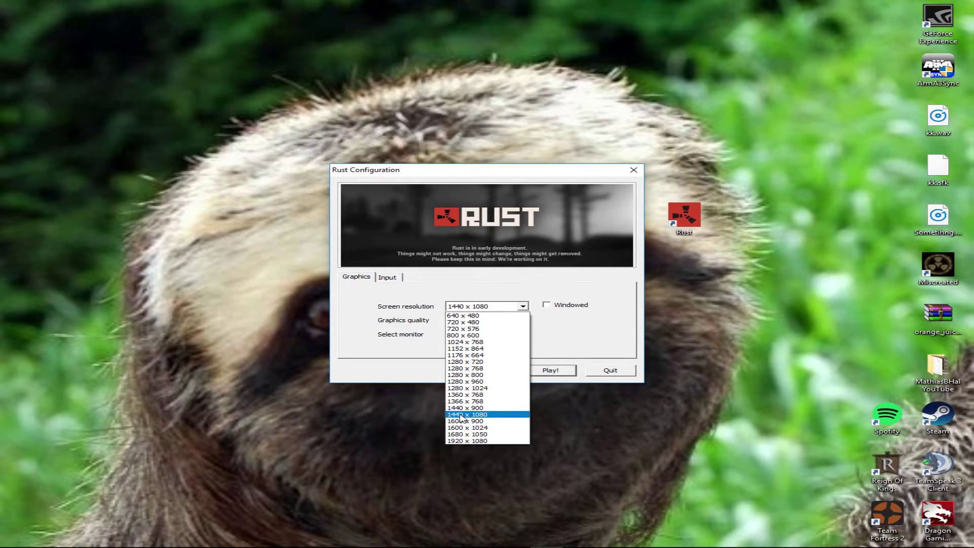
left_click(493, 308)
left_click(493, 308)
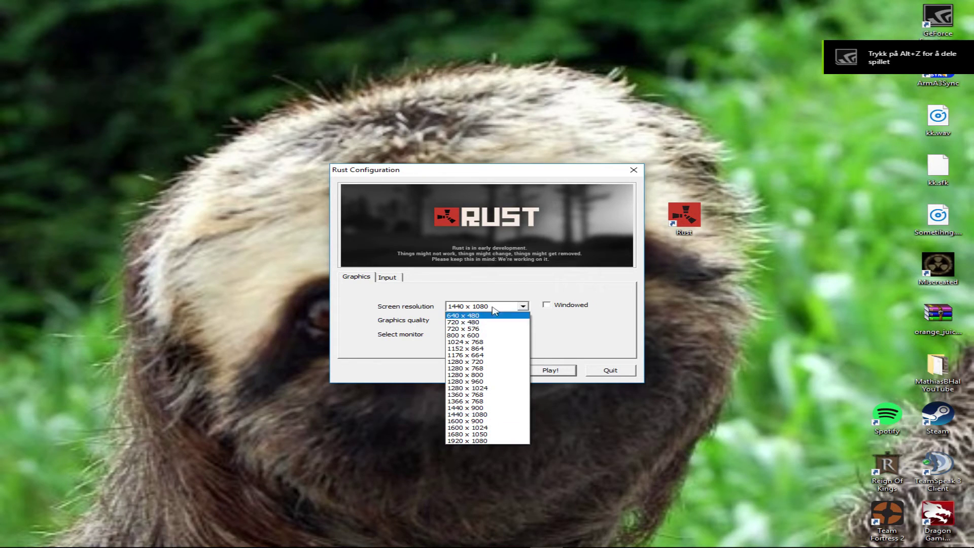
left_click(492, 308)
left_click(487, 308)
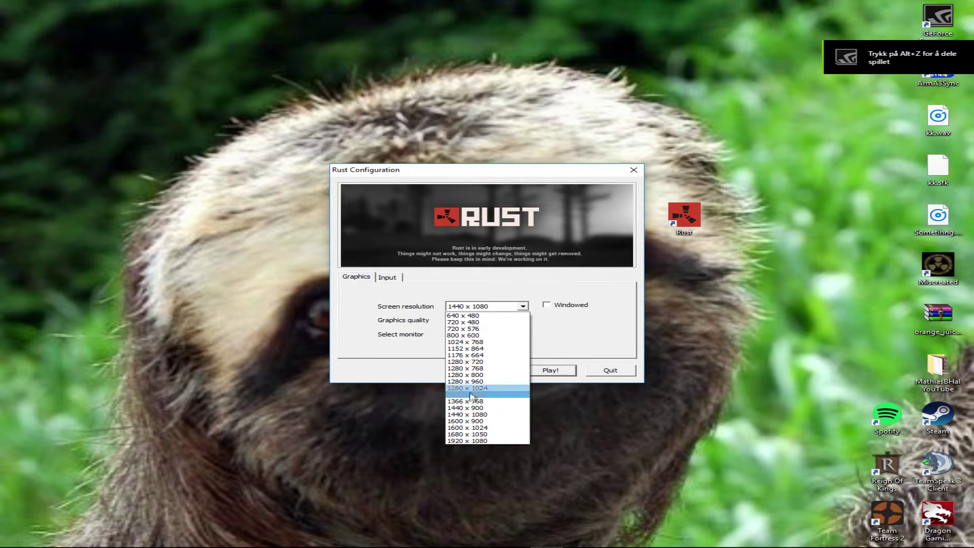
left_click(490, 414)
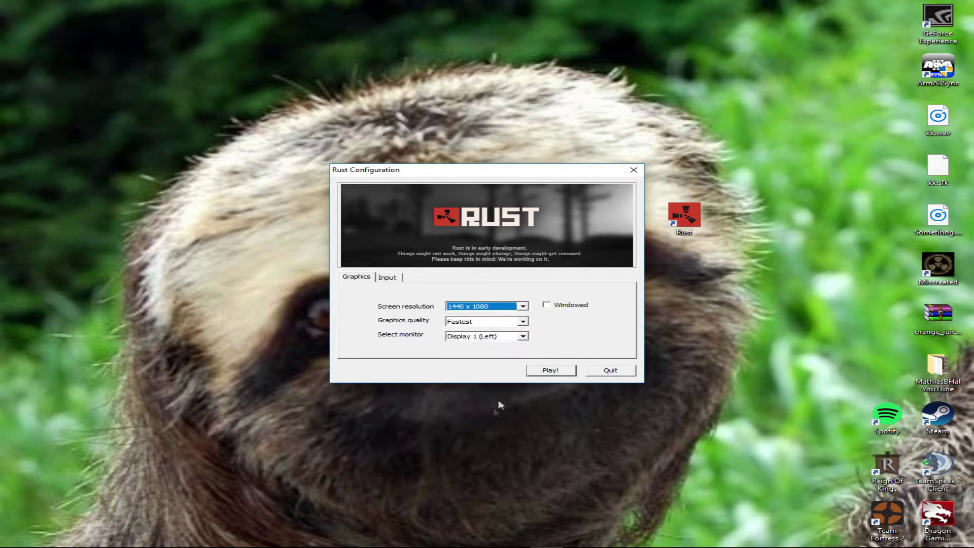
left_click(551, 371)
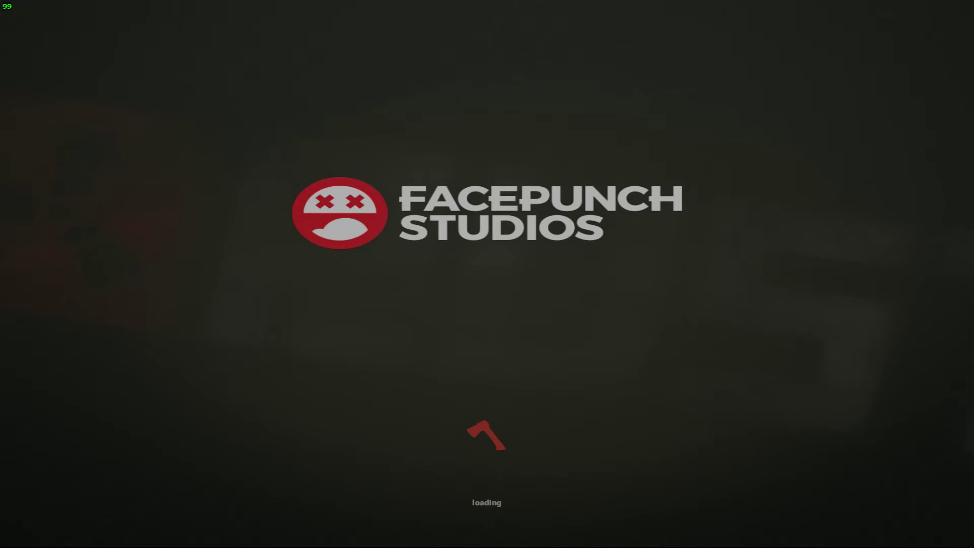
Step: End the RustClient.exe process in Task Manager and return to the desktop
key("ctrl+shift+Escape")
left_click(66, 122)
left_click(410, 512)
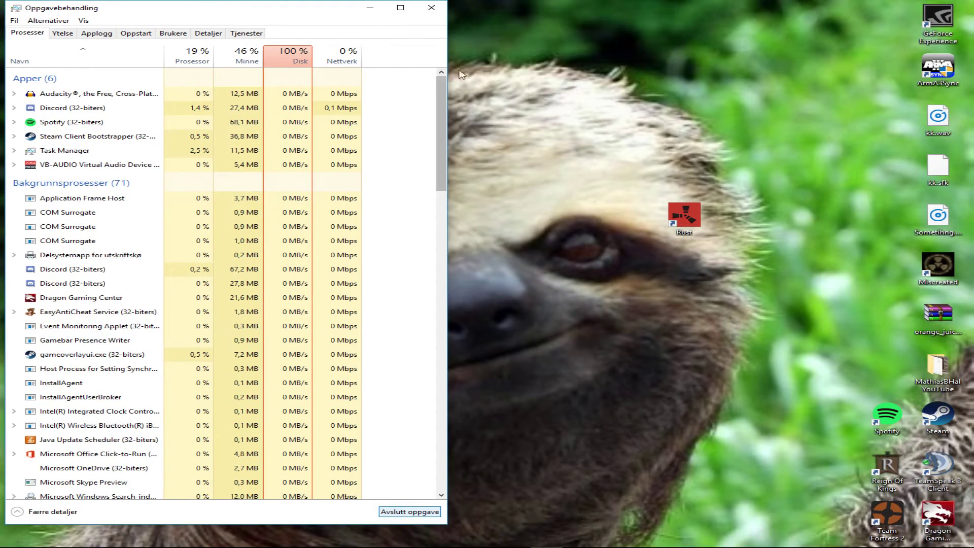
left_click(431, 7)
right_click(508, 233)
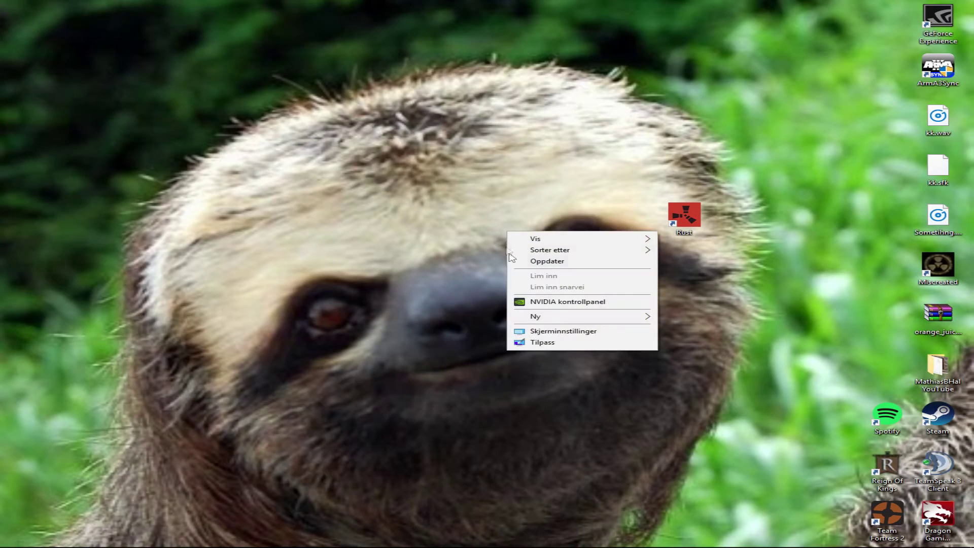
Step: Restore the native 1080p, 1920 × 1080 resolution, keep it, and close the panel
left_click(566, 302)
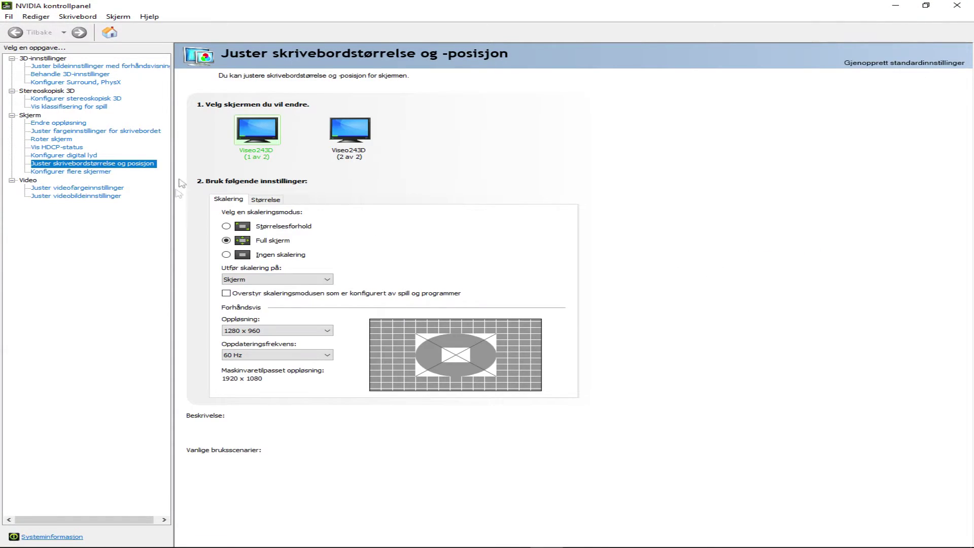
left_click(59, 123)
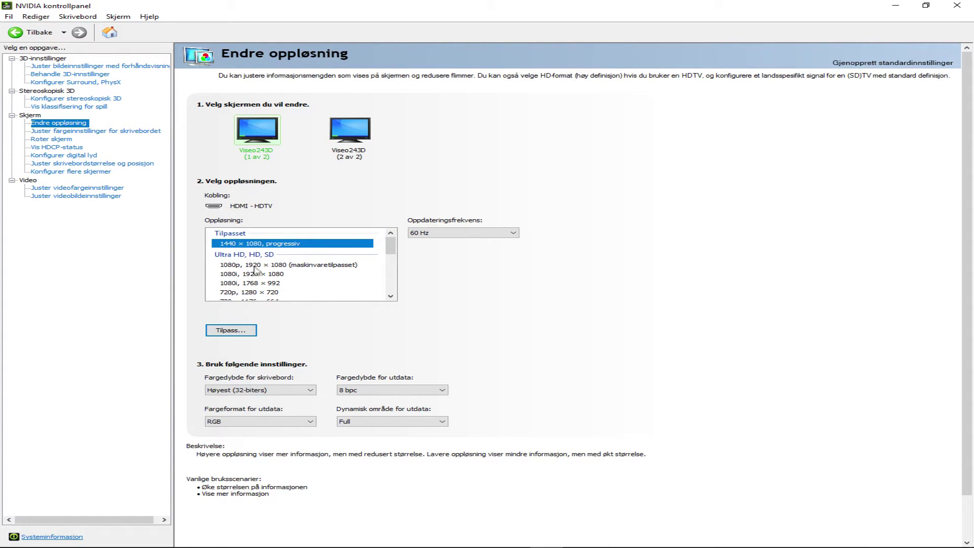
left_click(256, 267)
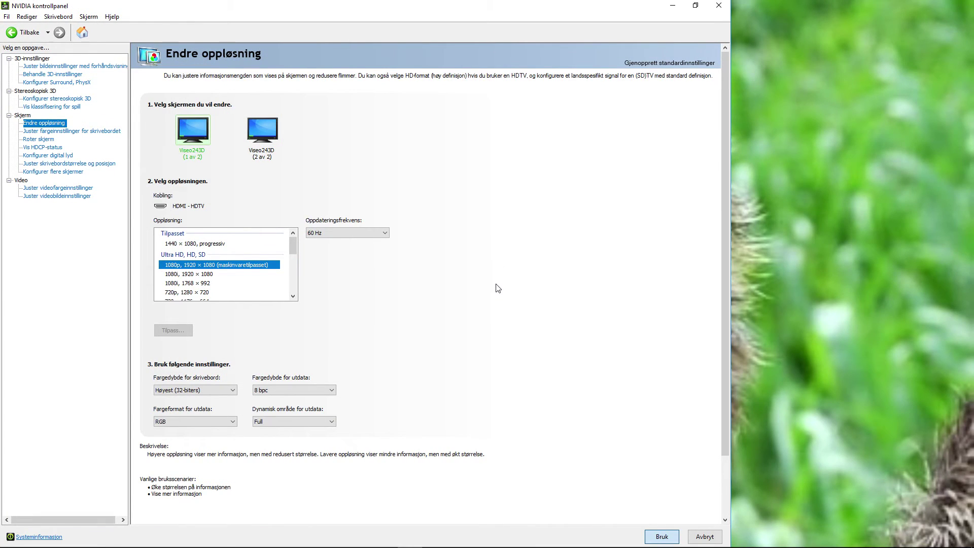
left_click(418, 297)
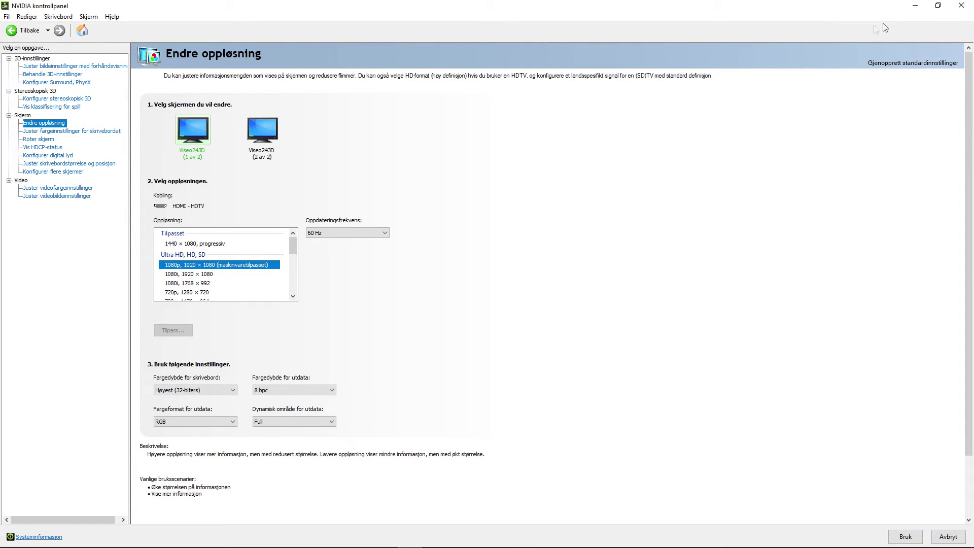
left_click(919, 7)
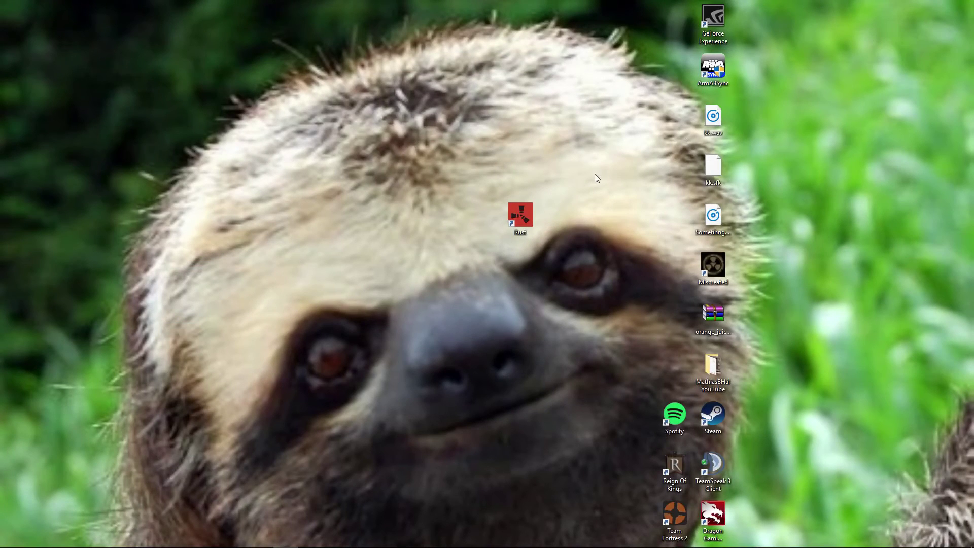
mouse_move(361, 546)
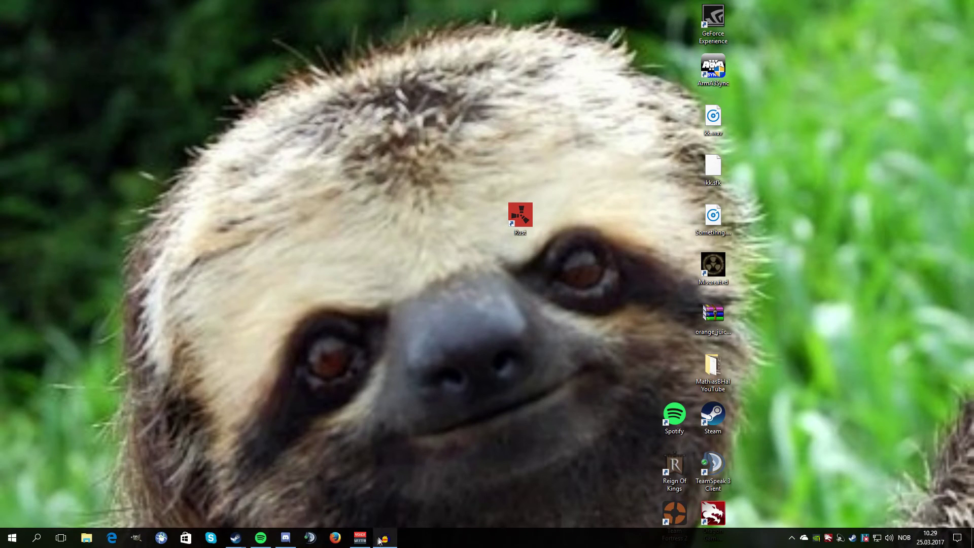